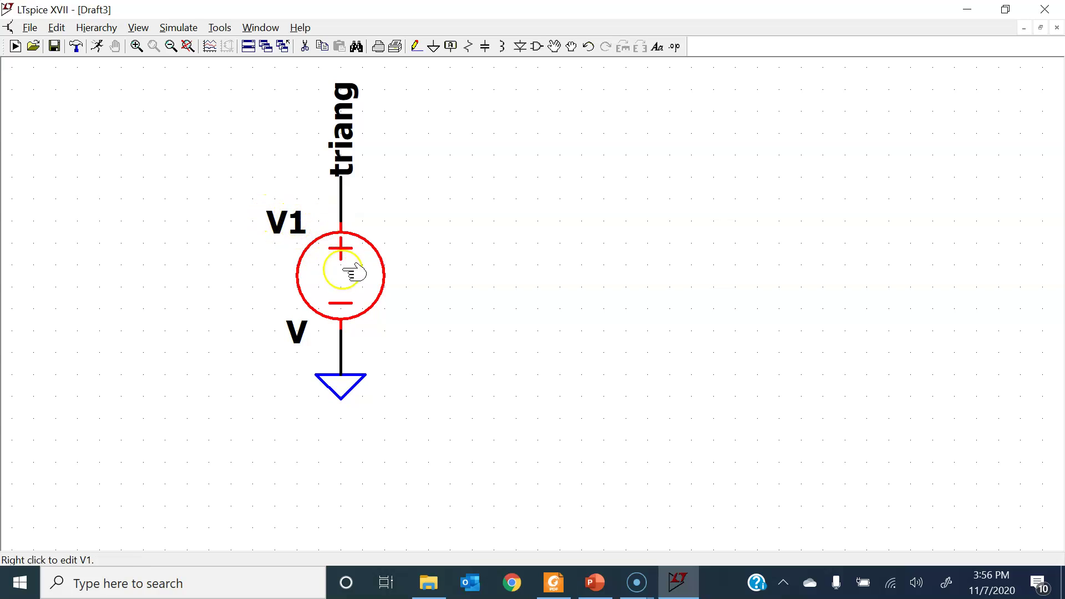
- Rename the voltage source V1 to Vtriang and open its Voltage Source editor
{"action": "right_click", "coordinate": [293, 225]}
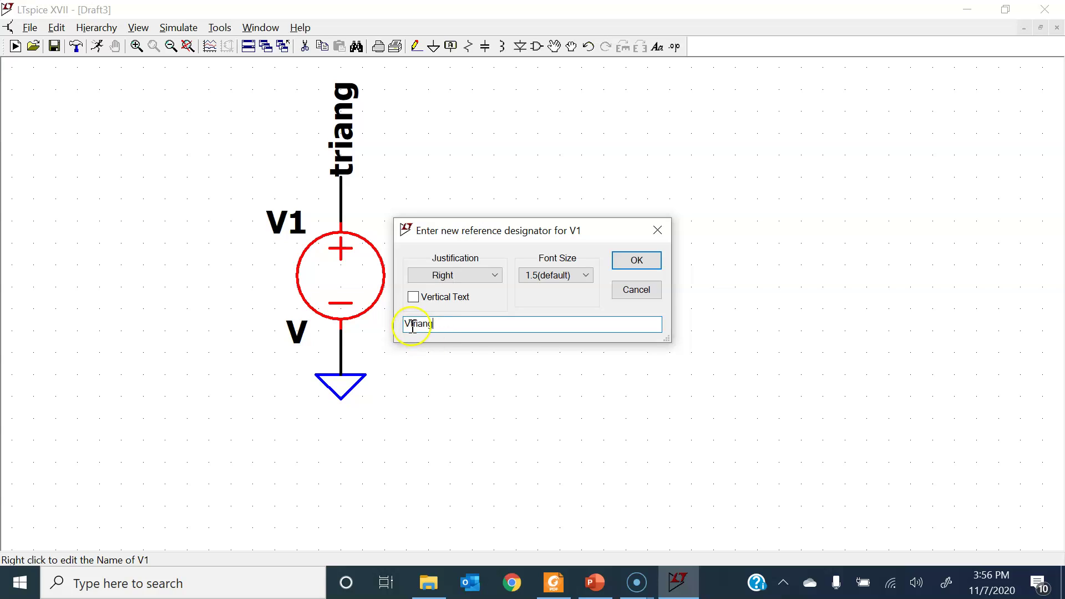
{"action": "left_click", "coordinate": [632, 260]}
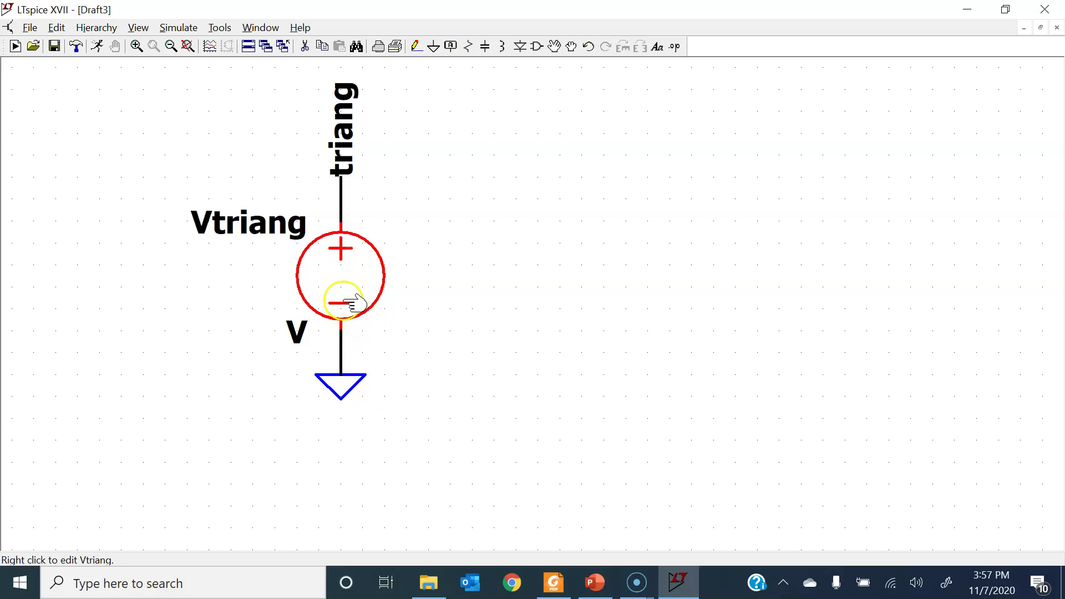
{"action": "right_click", "coordinate": [341, 273]}
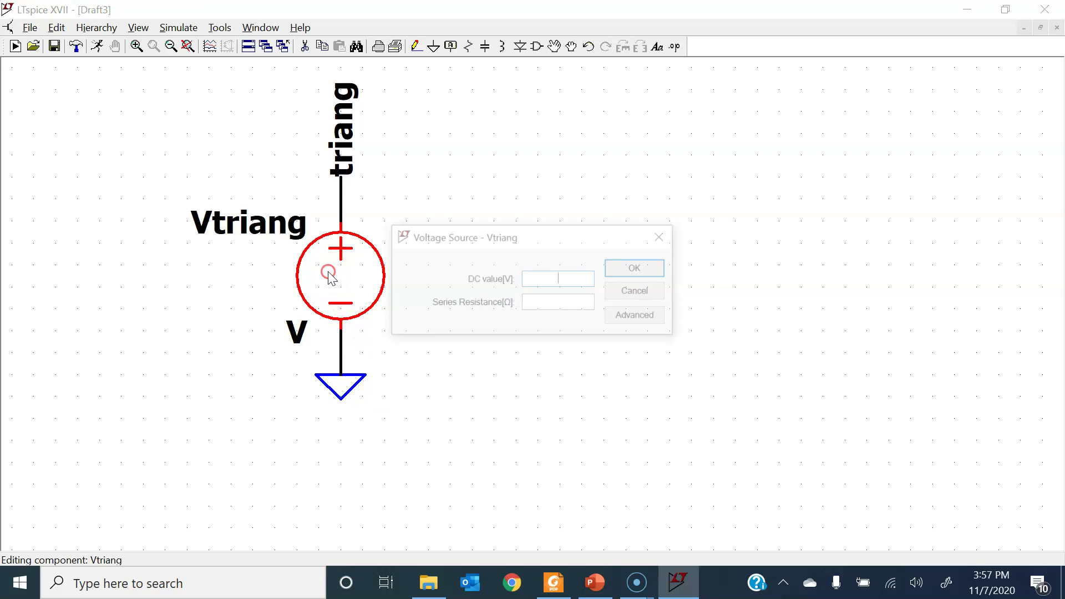
- Give Vtriang a PULSE(-3 3 0 1m 1m 0.01m 2m) waveform in the advanced source settings
{"action": "left_click", "coordinate": [648, 321]}
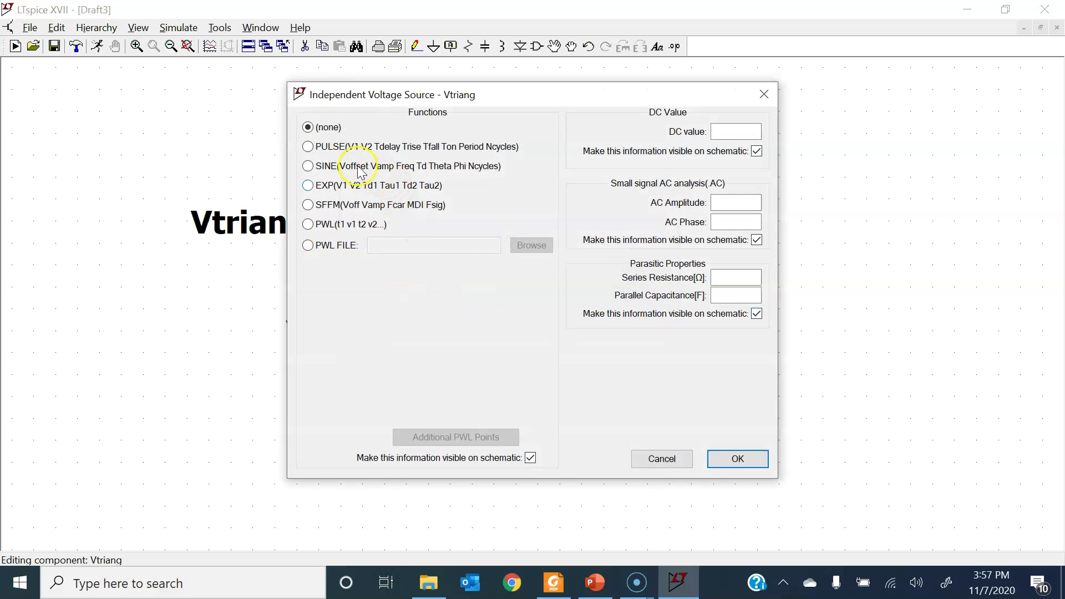
{"action": "left_click", "coordinate": [352, 148]}
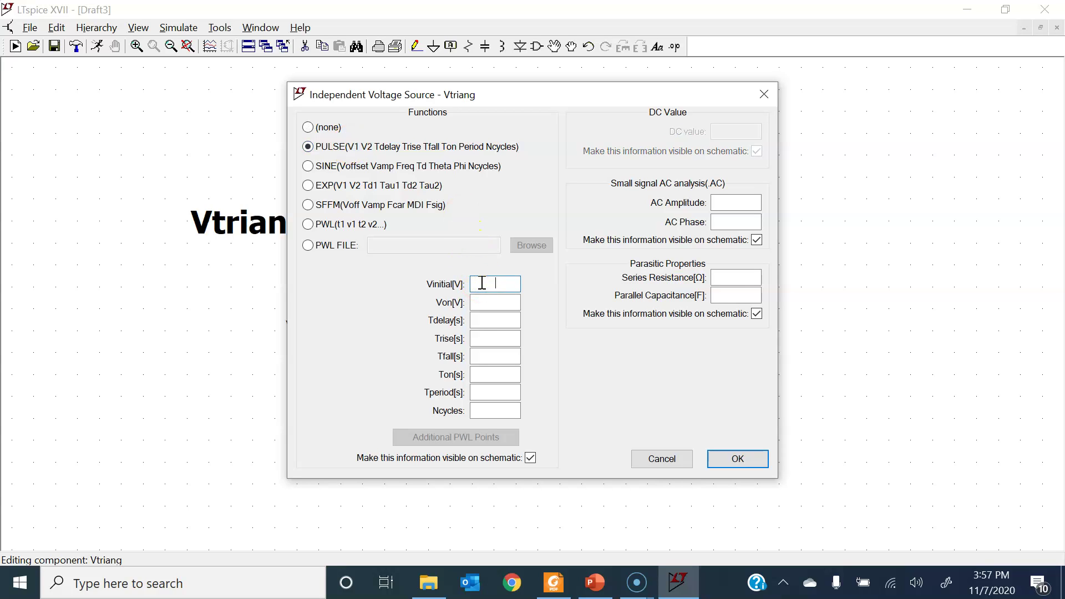
{"action": "left_click", "coordinate": [492, 304]}
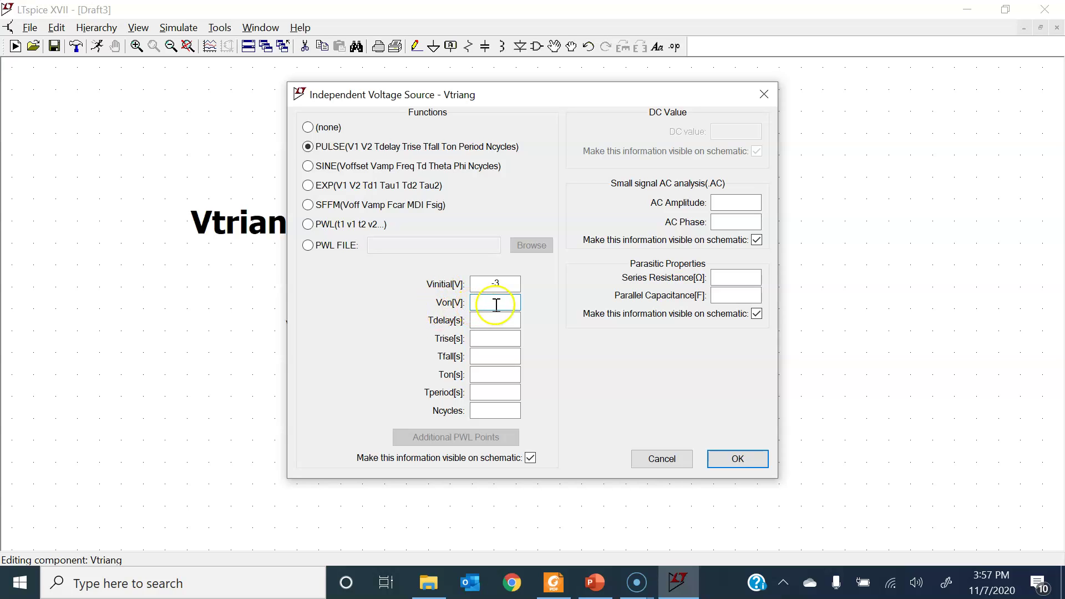
{"action": "left_click", "coordinate": [506, 321]}
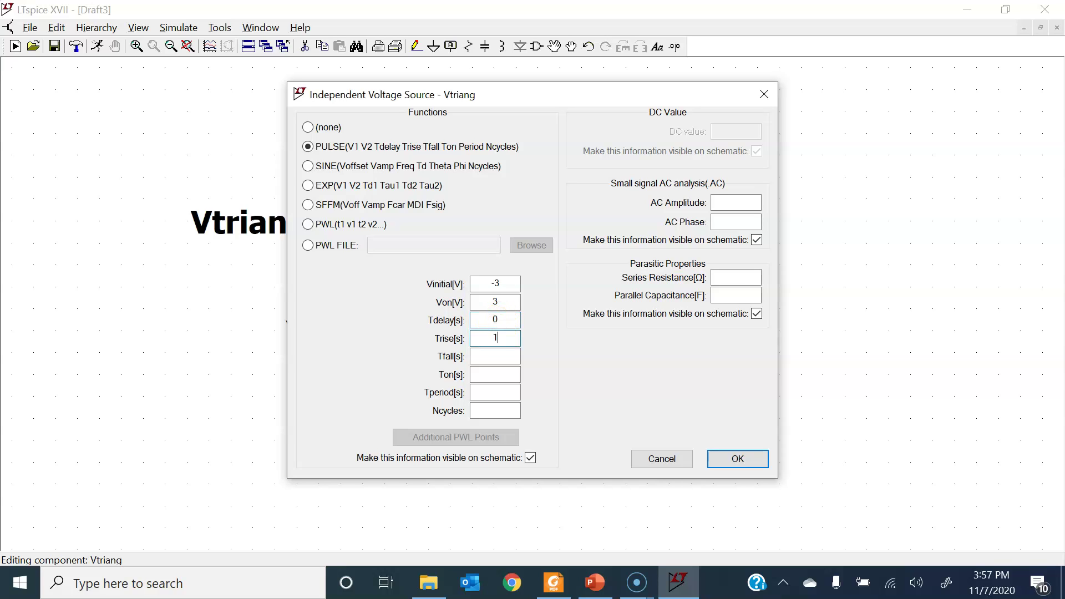
{"action": "left_click", "coordinate": [493, 356]}
{"action": "left_click", "coordinate": [494, 377]}
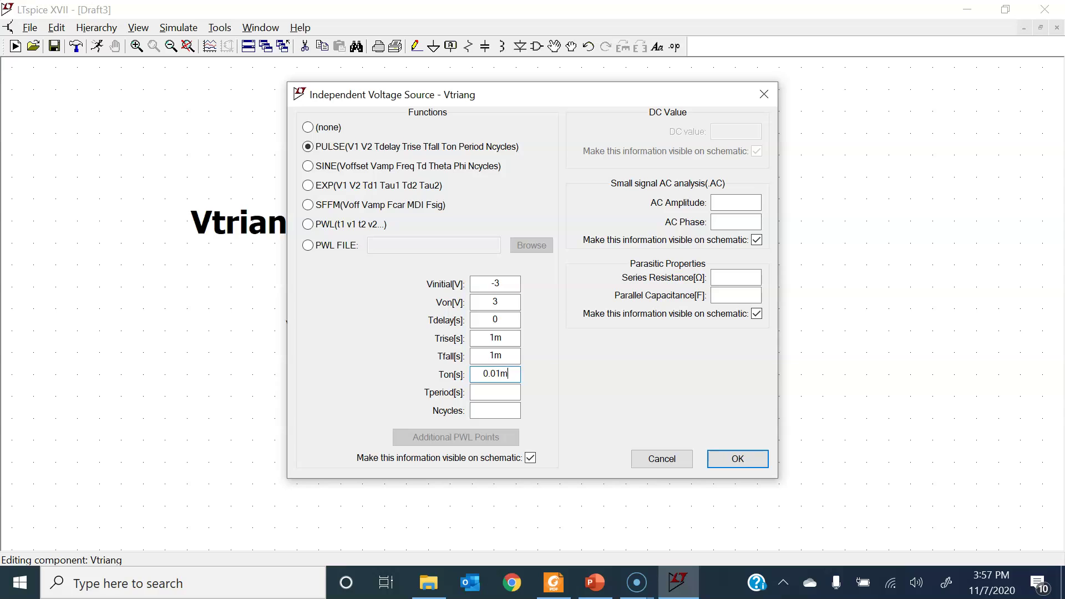
{"action": "left_click", "coordinate": [498, 392]}
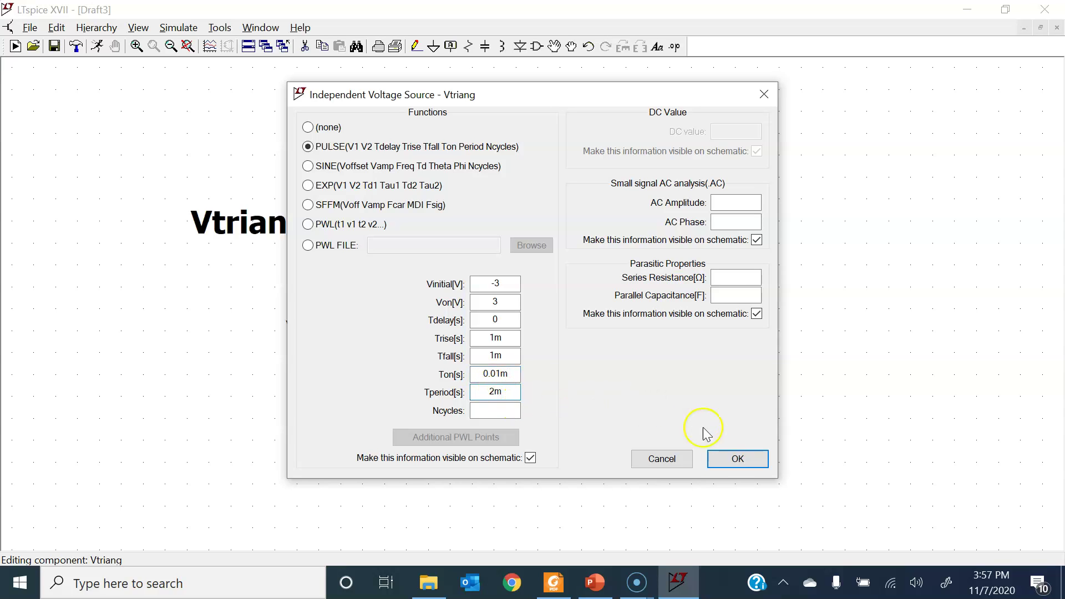
{"action": "left_click", "coordinate": [737, 460]}
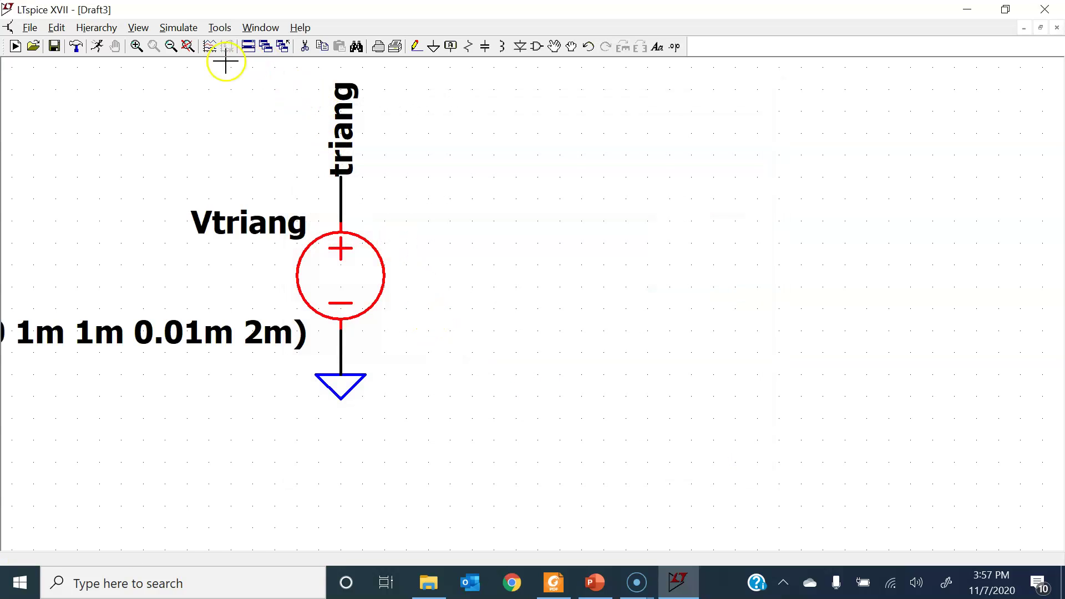
- Zoom to fit the whole schematic with its PULSE label, then open the Edit menu
{"action": "left_click", "coordinate": [188, 47]}
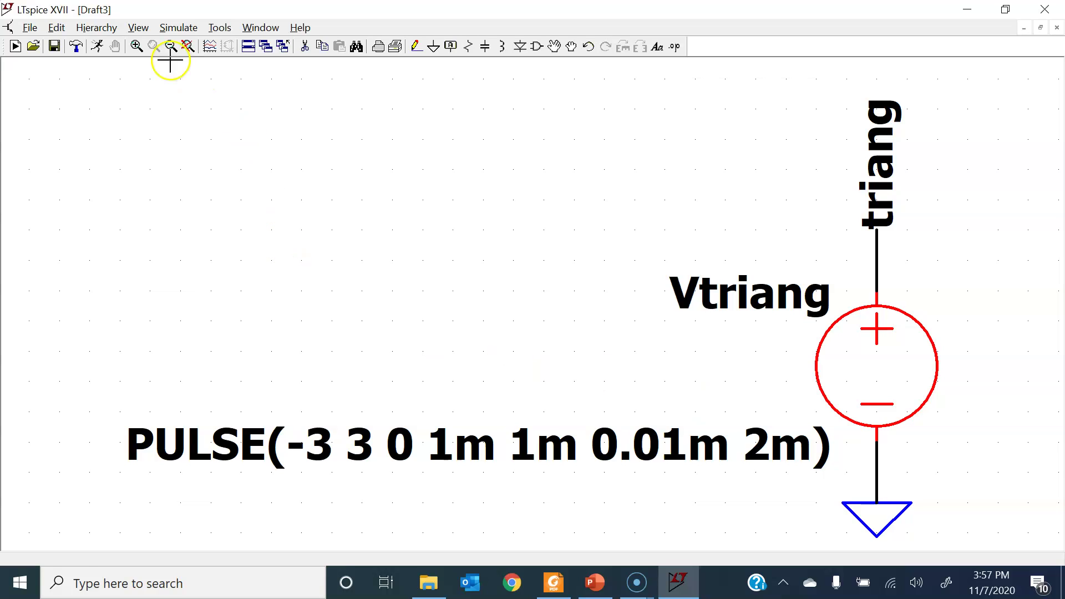
{"action": "left_click", "coordinate": [56, 27]}
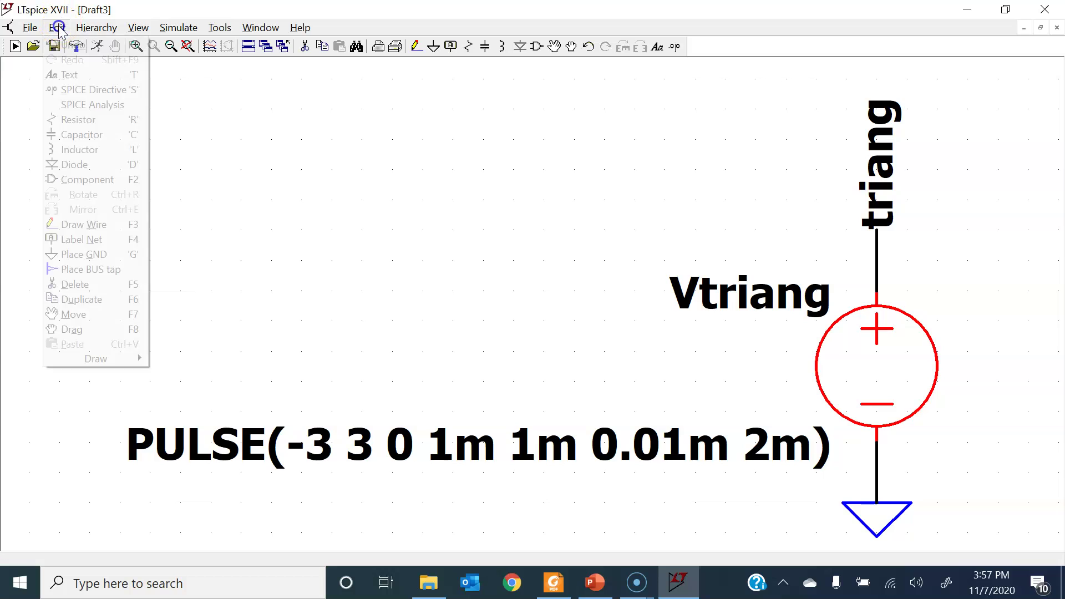
- Add a .tran directive with 4m stop time, placed left of the Vtriang source
{"action": "left_click", "coordinate": [105, 106]}
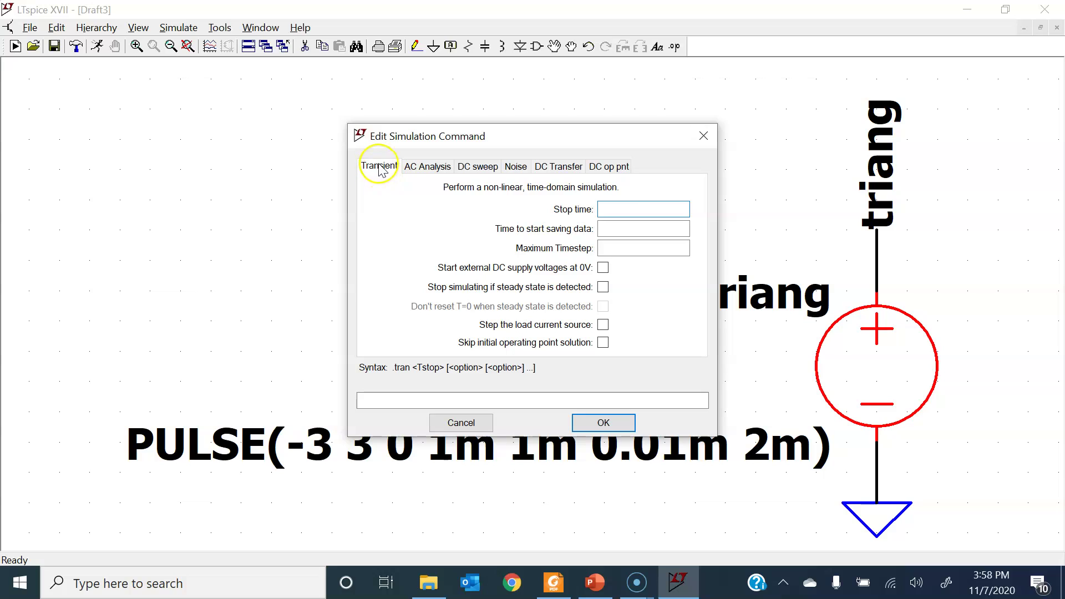
{"action": "type", "text": "4m"}
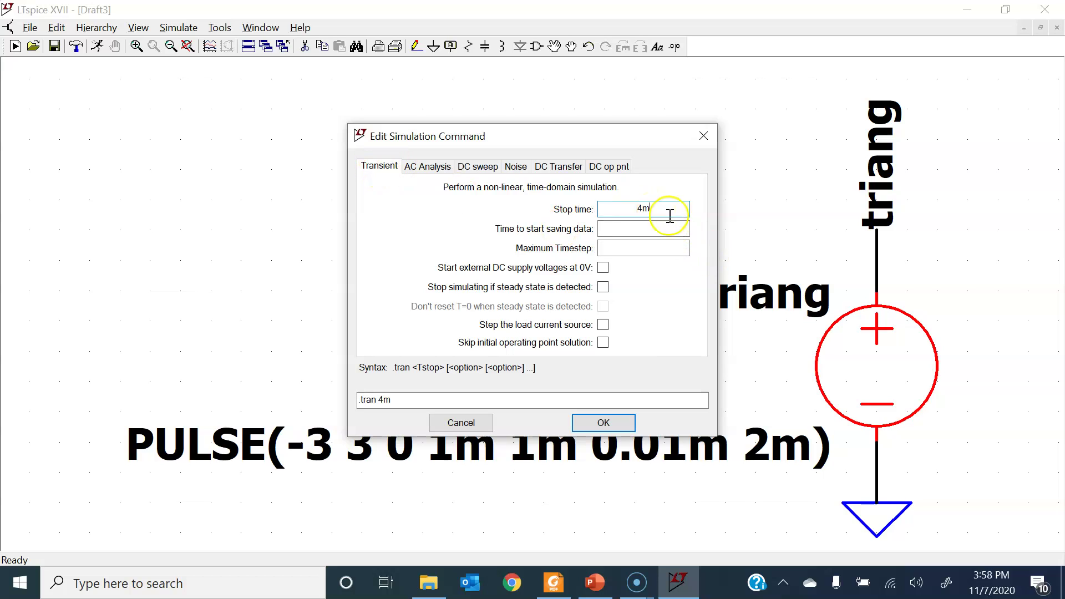
{"action": "left_click", "coordinate": [607, 420]}
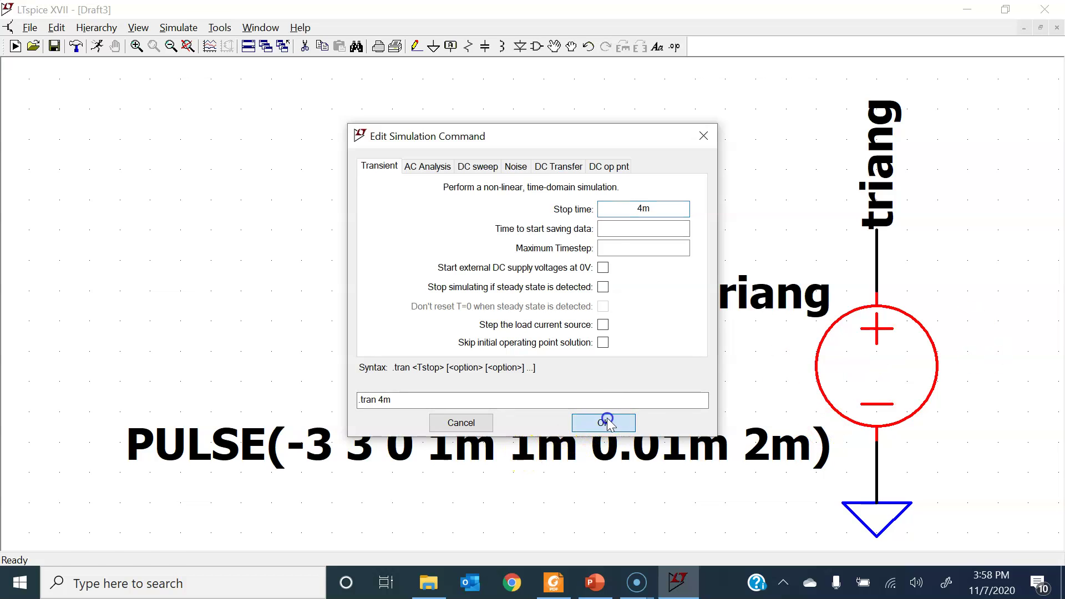
{"action": "left_click", "coordinate": [134, 291]}
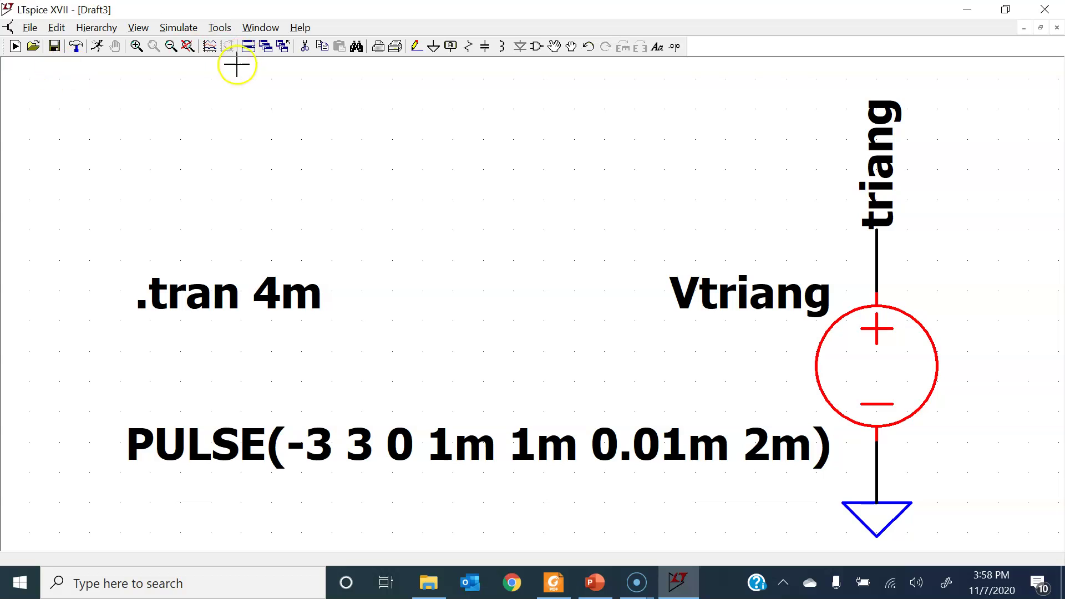
- Run the simulation, plot V(triang), inspect the trough near 2 ms, then fit the plot
{"action": "left_click", "coordinate": [97, 46]}
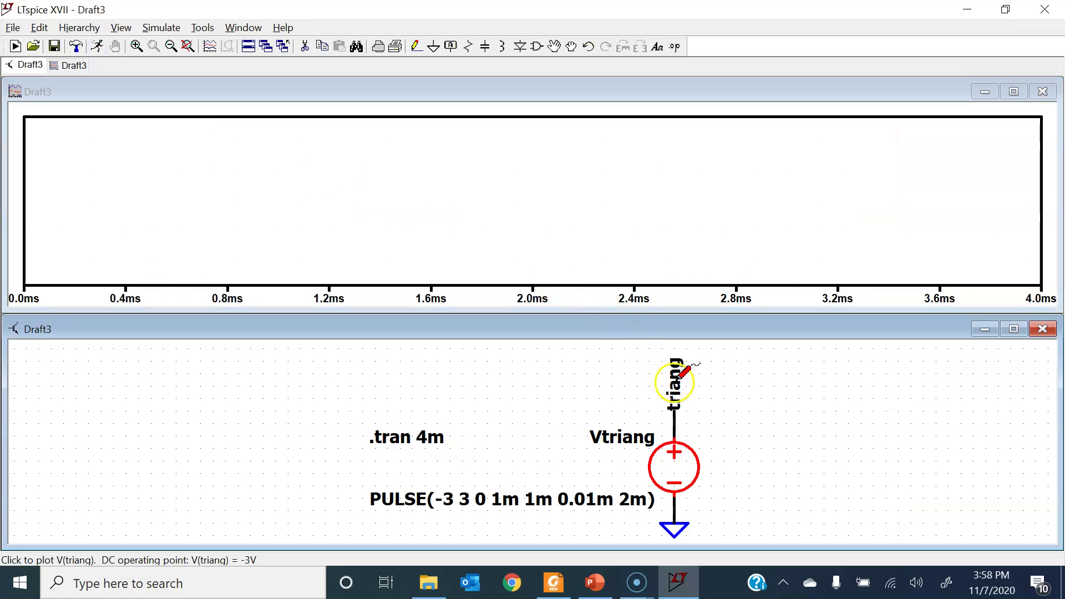
{"action": "left_click", "coordinate": [683, 389]}
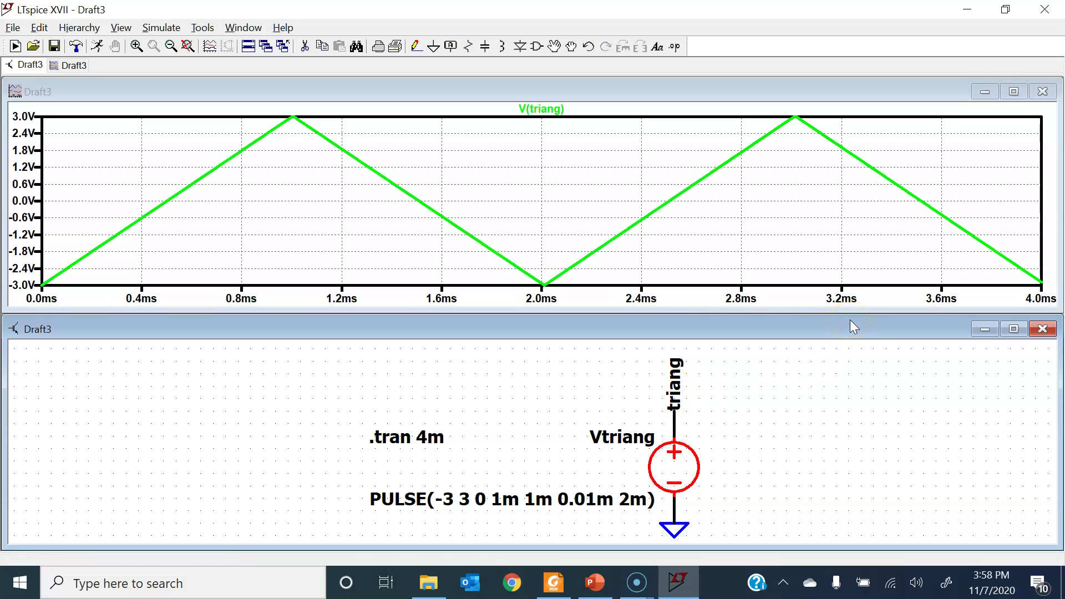
{"action": "left_click", "coordinate": [529, 272]}
{"action": "left_click_drag", "start_coordinate": [528, 272], "coordinate": [571, 304]}
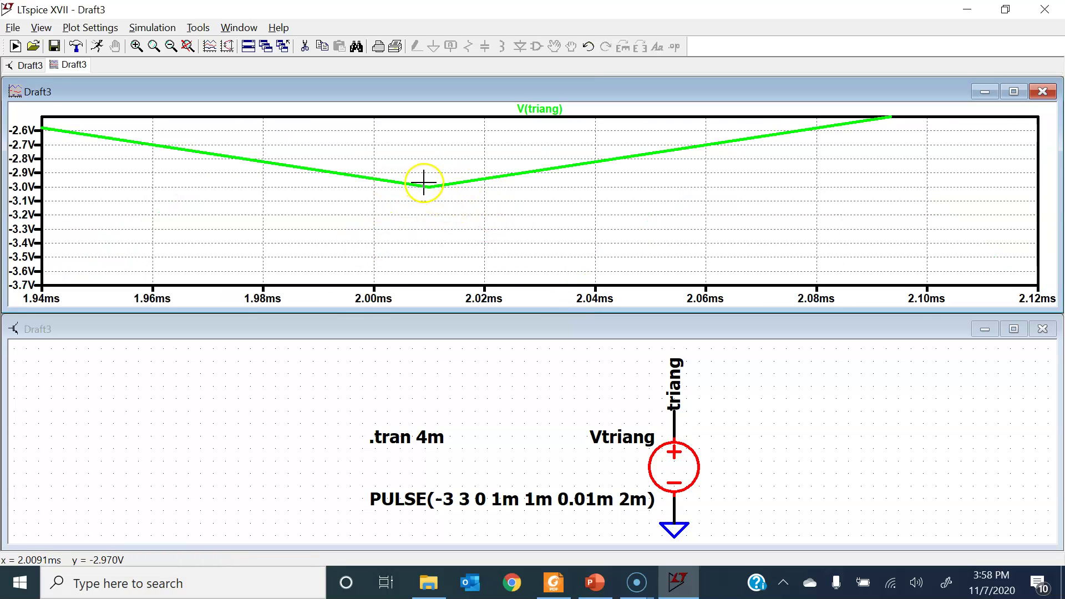
{"action": "left_click", "coordinate": [189, 47]}
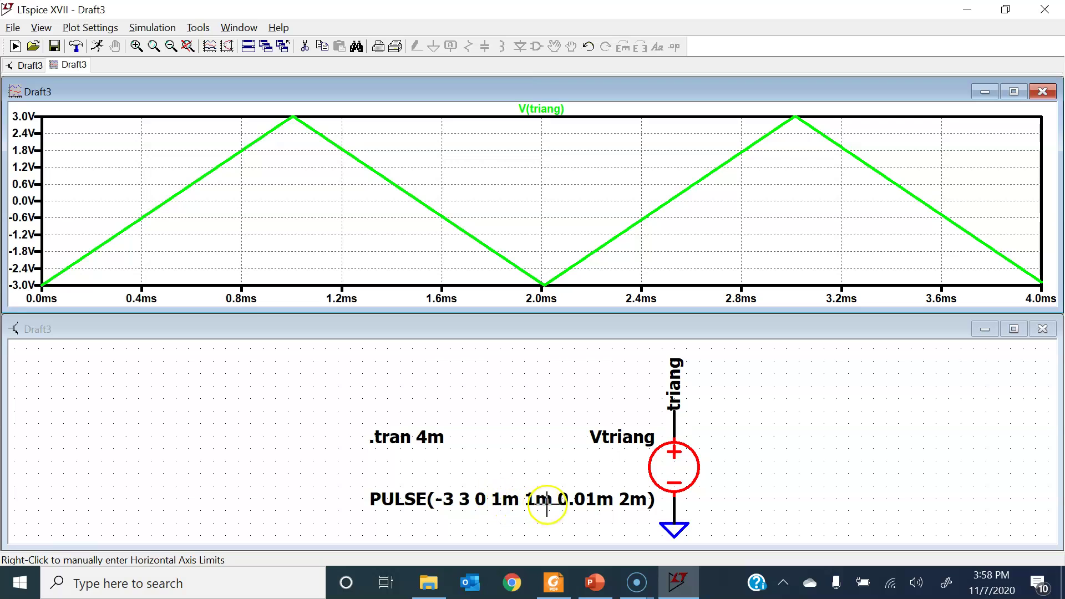
- Change Vtriang's on-time from 0.01m to 0.001m, checking the reference slide first
{"action": "right_click", "coordinate": [582, 500]}
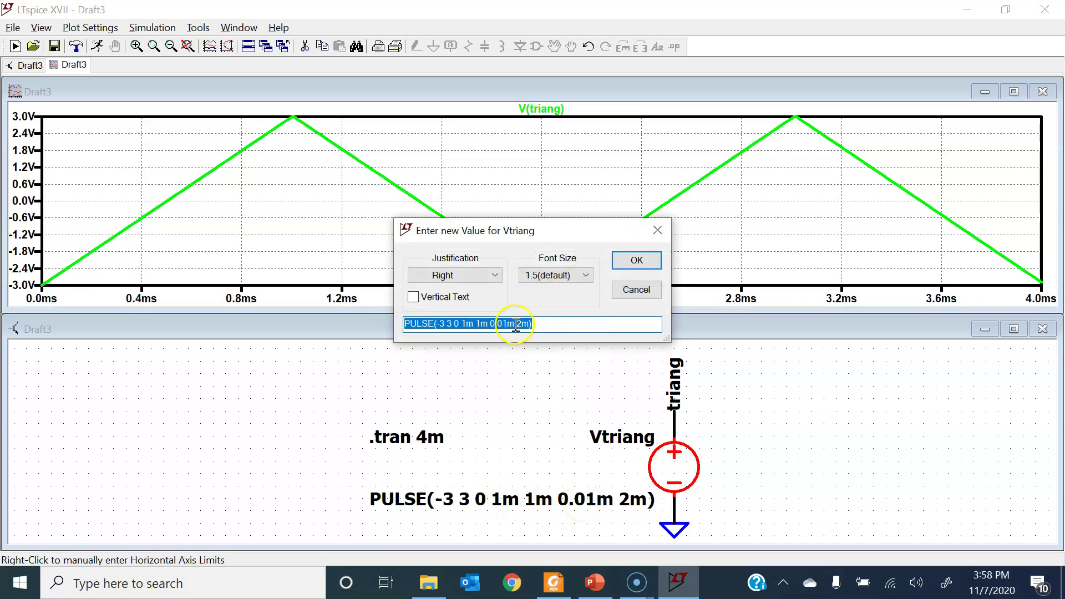
{"action": "left_click", "coordinate": [594, 582]}
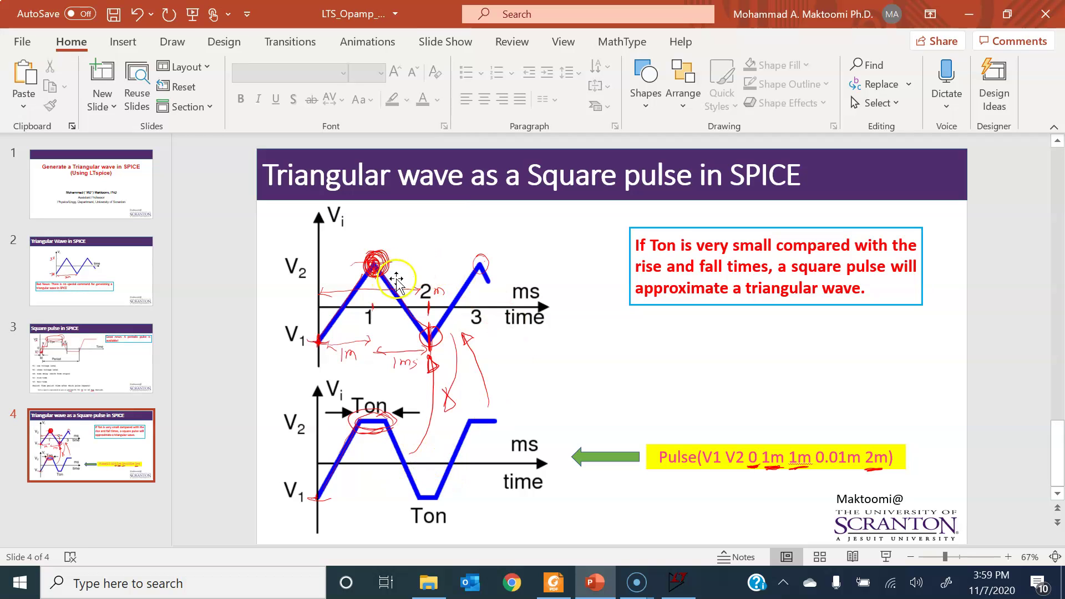
{"action": "left_click", "coordinate": [678, 582]}
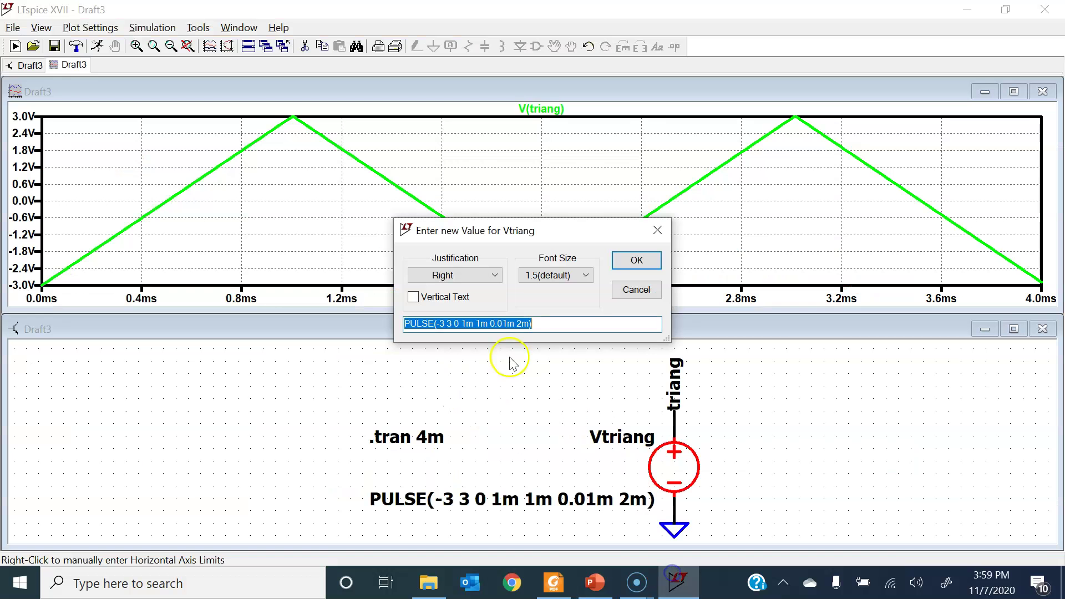
{"action": "left_click", "coordinate": [503, 324]}
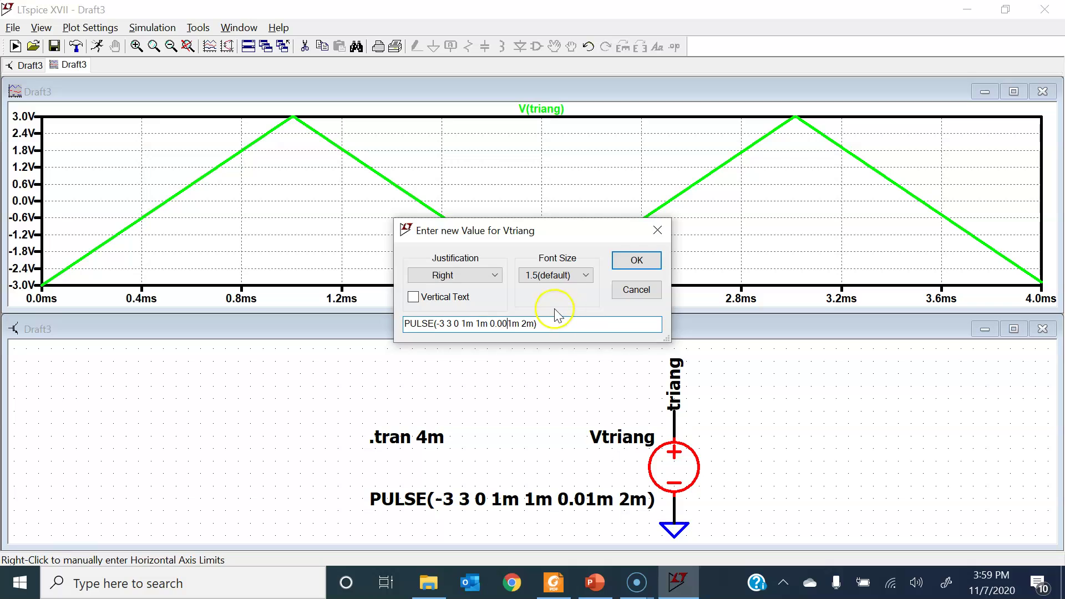
{"action": "left_click", "coordinate": [636, 260]}
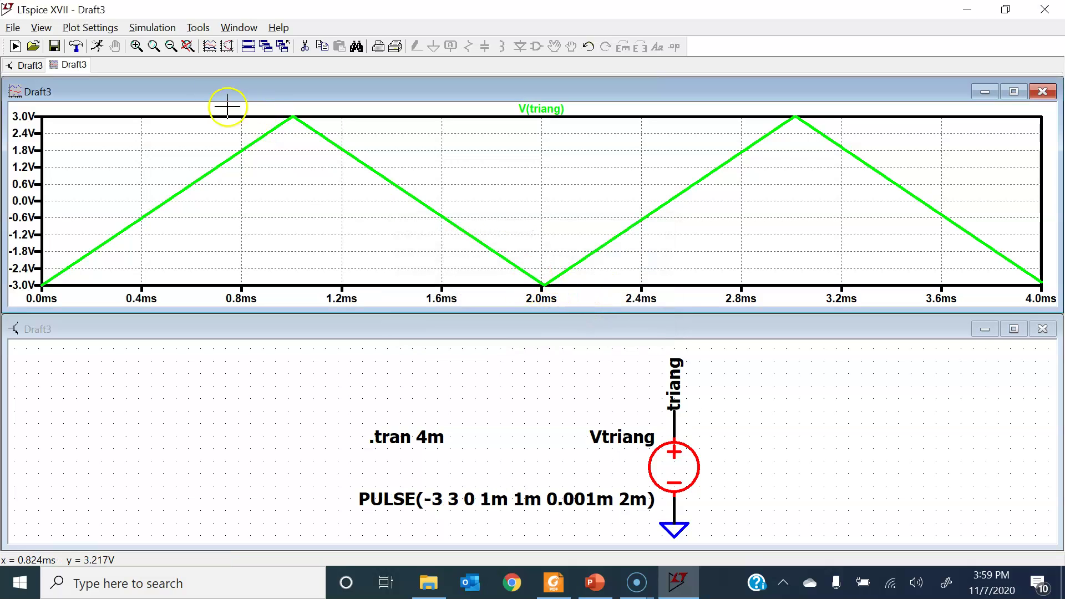
- Re-run the simulation, inspect the sharpened trough near 2 ms, then fit the plot
{"action": "left_click", "coordinate": [97, 47]}
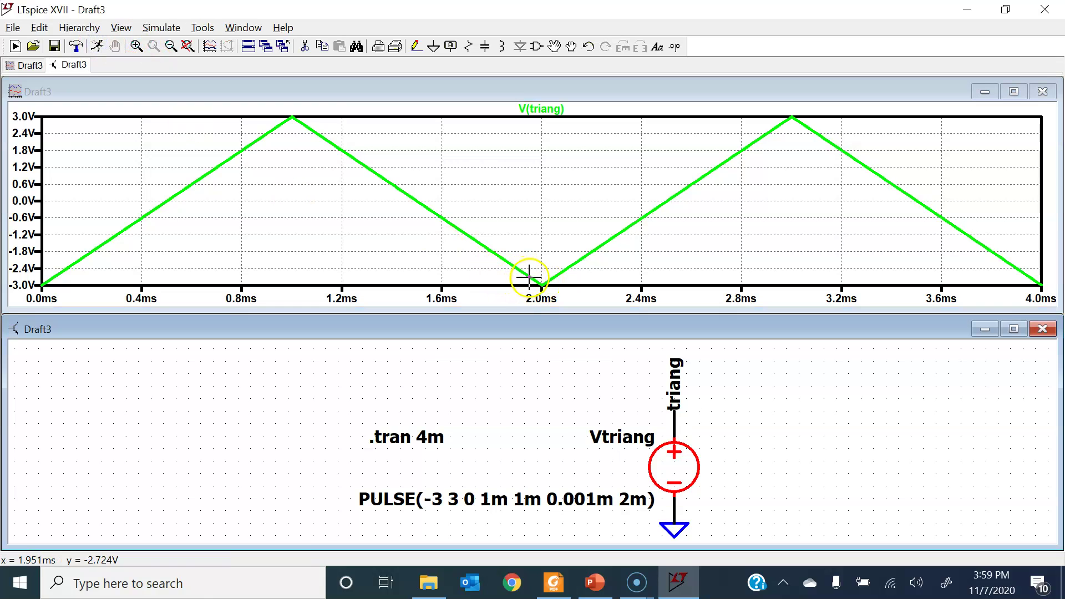
{"action": "left_click_drag", "start_coordinate": [530, 271], "coordinate": [563, 305]}
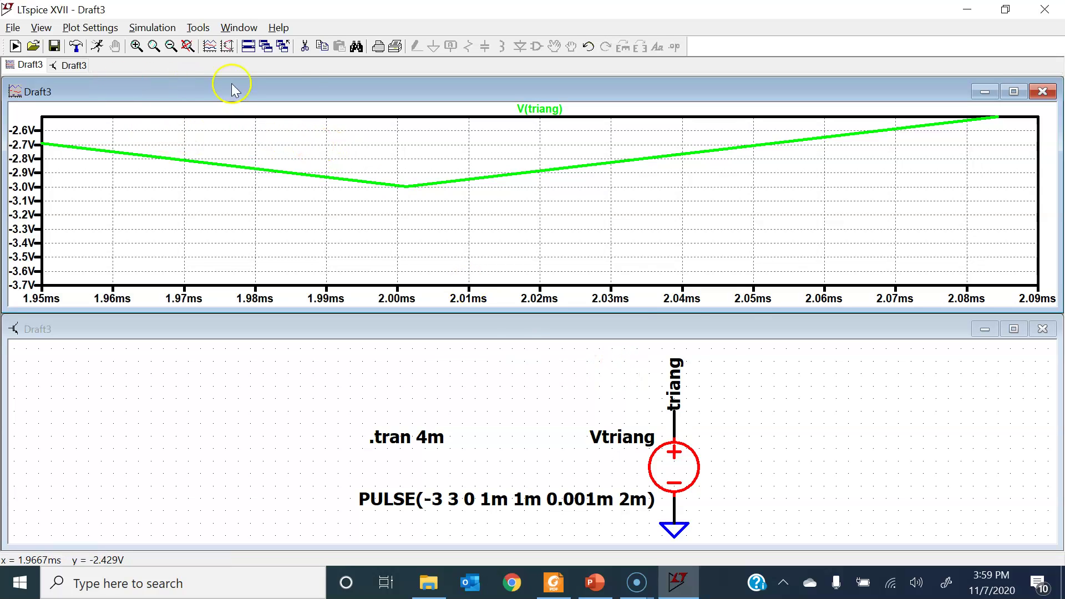
{"action": "left_click", "coordinate": [188, 46]}
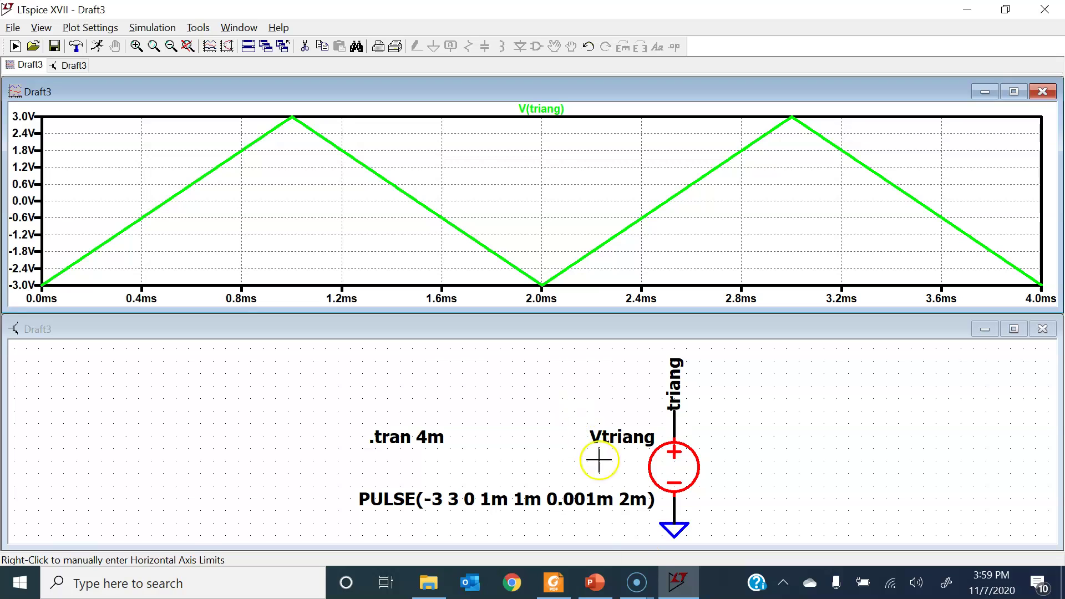
{"action": "mouse_move", "coordinate": [596, 585]}
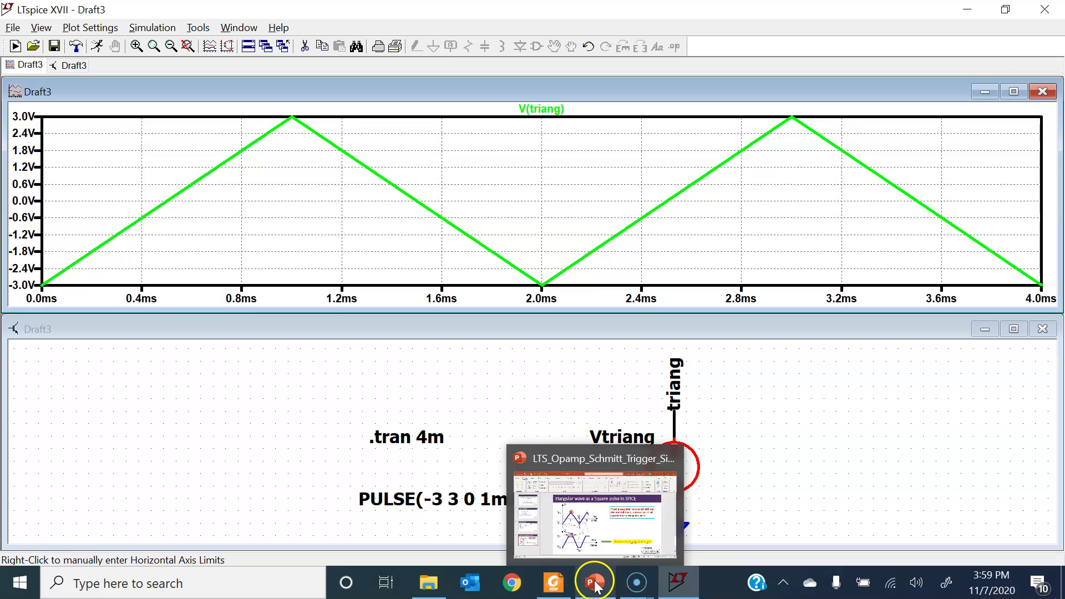